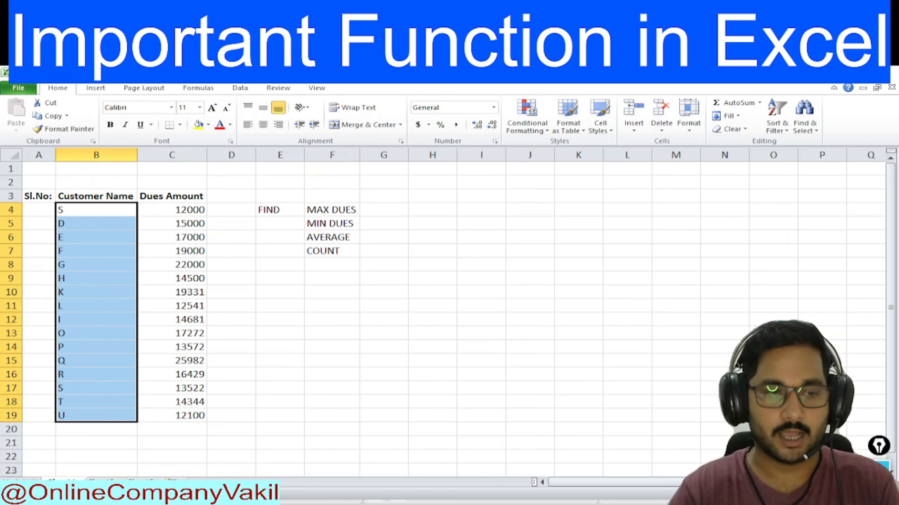
Examine the dues amounts in C4:C19 and the empty result cell beside MAX DUES
key(Right)
key(shift+Down)
key(shift+Down)
key(shift+Down)
key(shift+Down)
key(shift+Down)
key(shift+Down)
key(shift+Down)
key(shift+Down)
key(shift+Down)
key(shift+Down)
key(shift+Down)
key(shift+Down)
key(shift+Down)
key(shift+Down)
key(shift+Down)
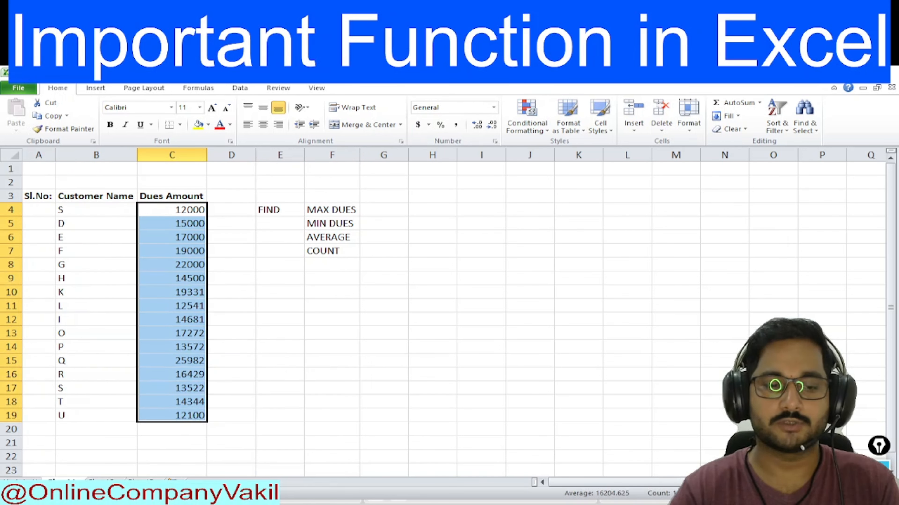
key(Up)
key(Down)
key(Right)
key(Right)
key(Right)
key(Right)
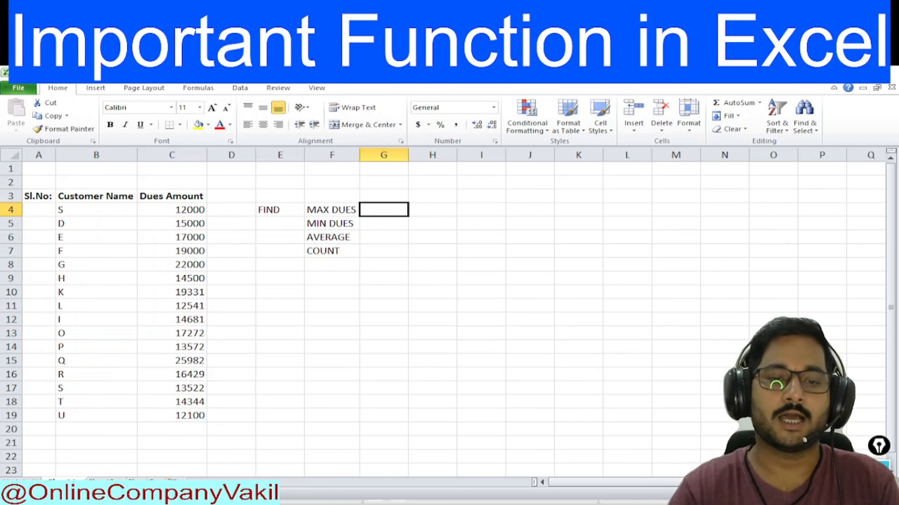
key(Left)
key(Left)
key(Left)
key(Left)
key(ctrl+shift+Down)
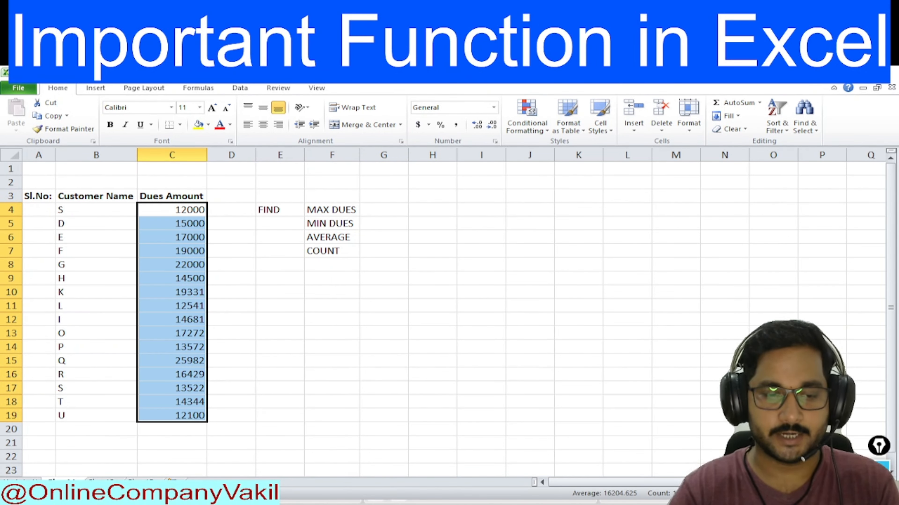
Enter the formula =MAX($C$4:$C$19,0) in G4 to find the maximum dues, using absolute references for the range
key(Up)
key(Down)
key(Right)
key(Right)
key(Right)
key(Right)
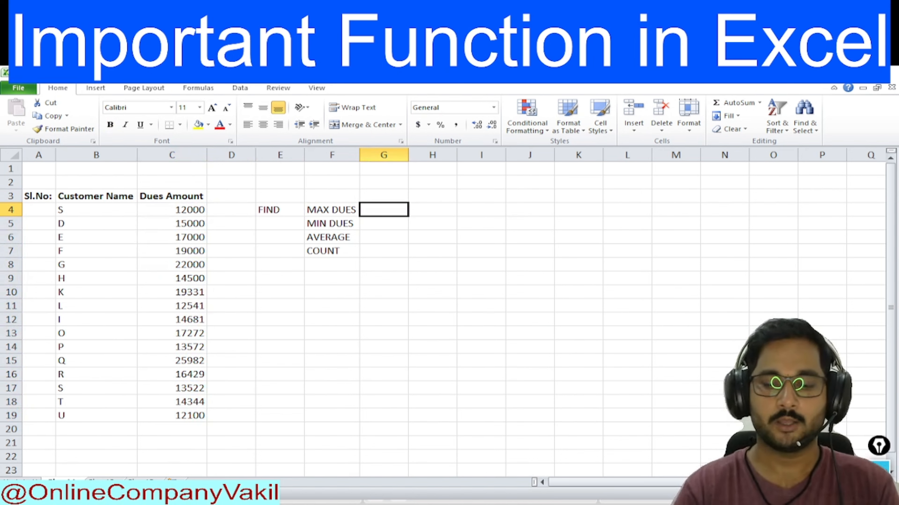
text(=)
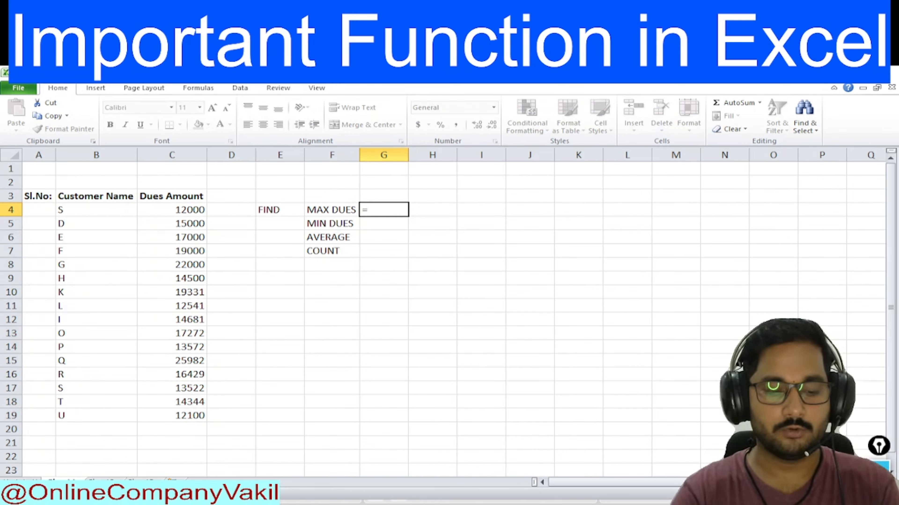
text(max)
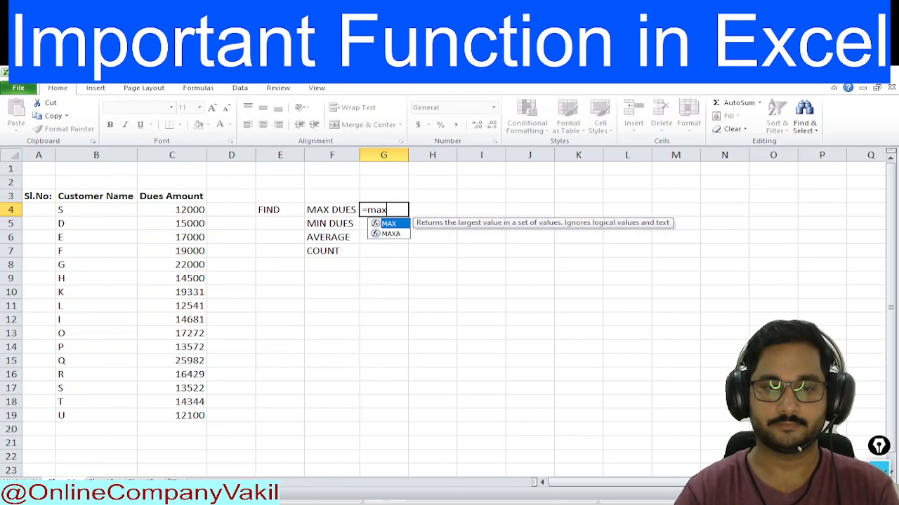
key(Tab)
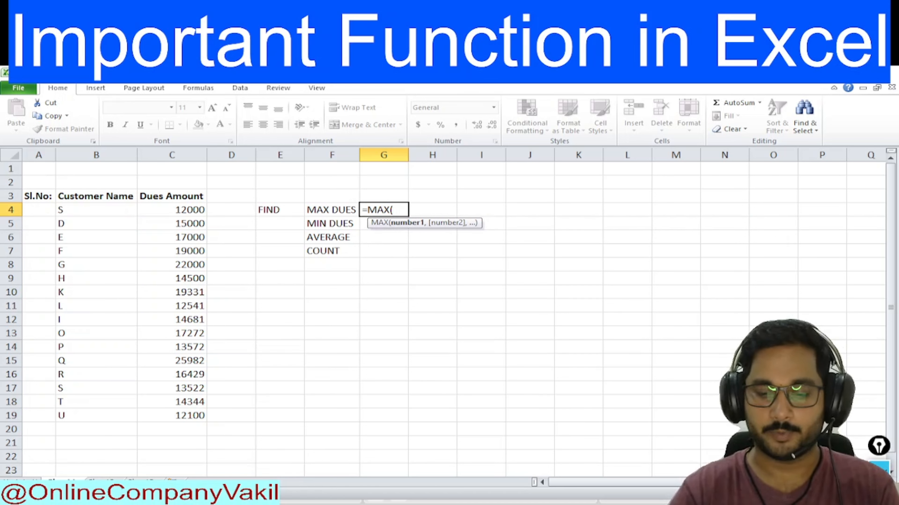
drag(184, 210, 202, 416)
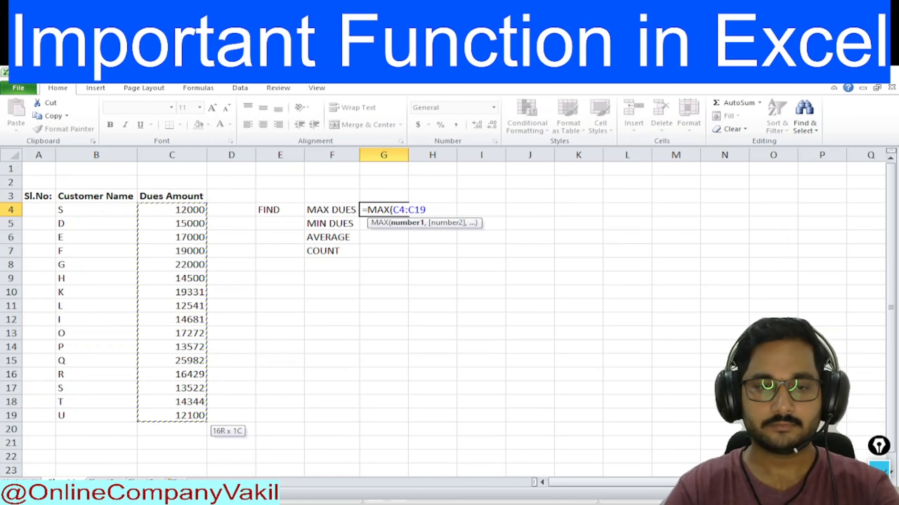
key(F4)
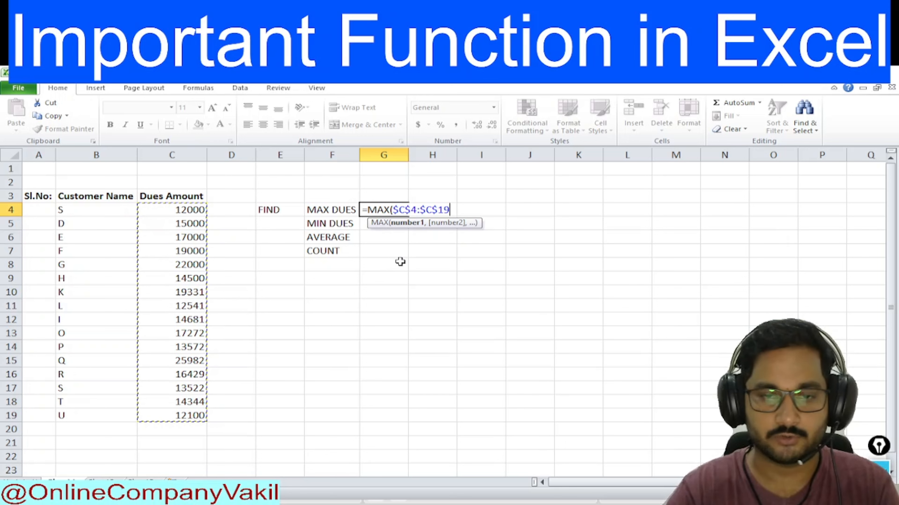
text(,)
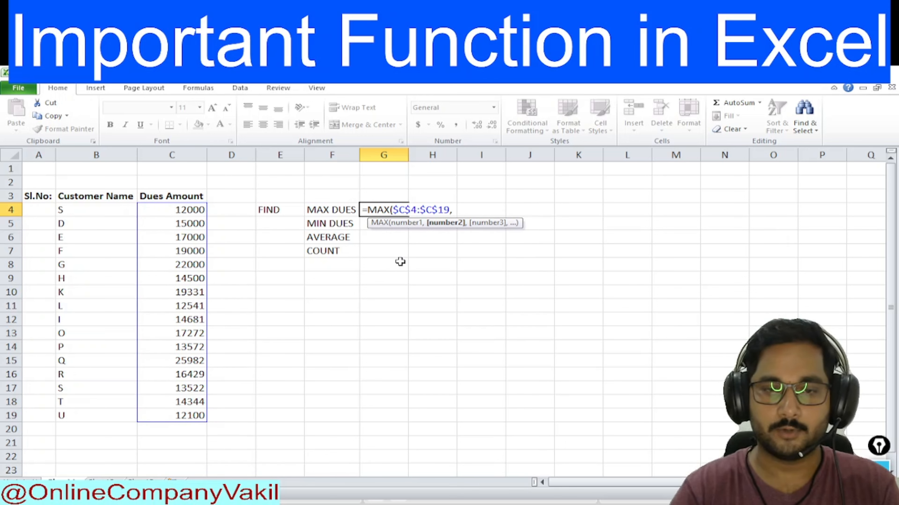
key(BackSpace)
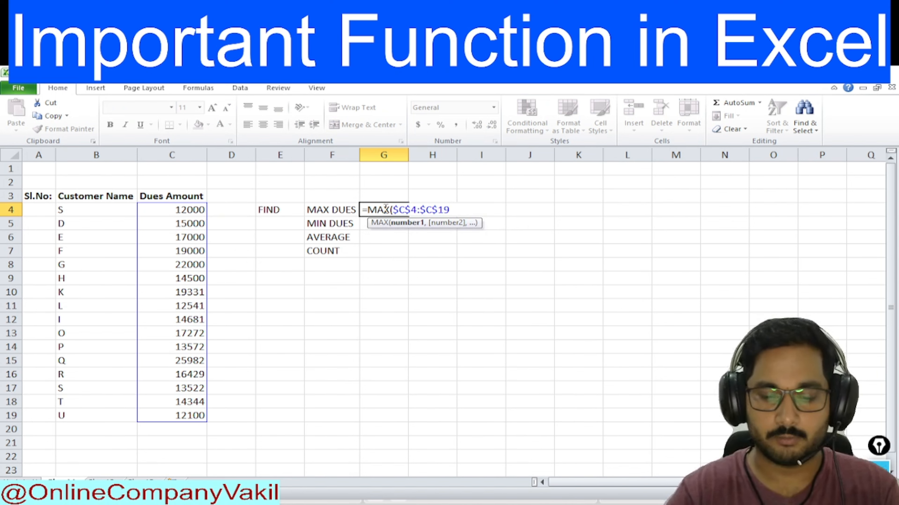
text(,)
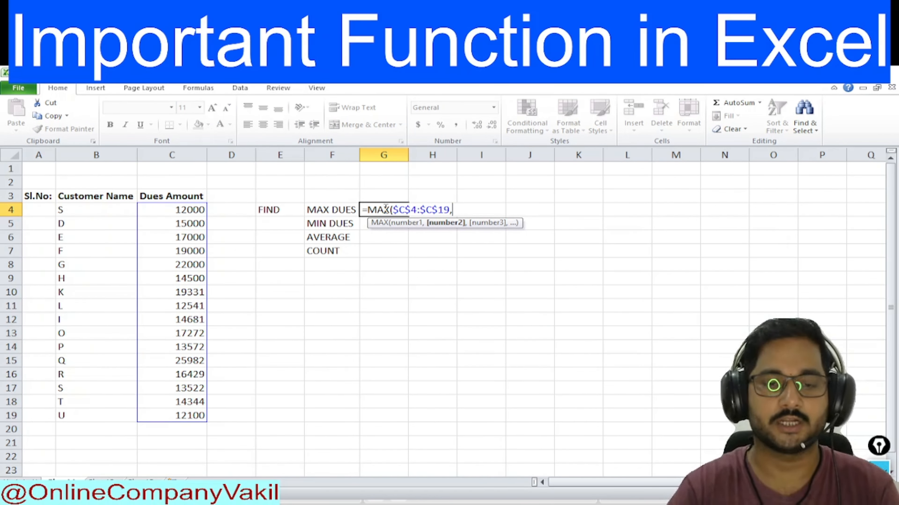
text(0)
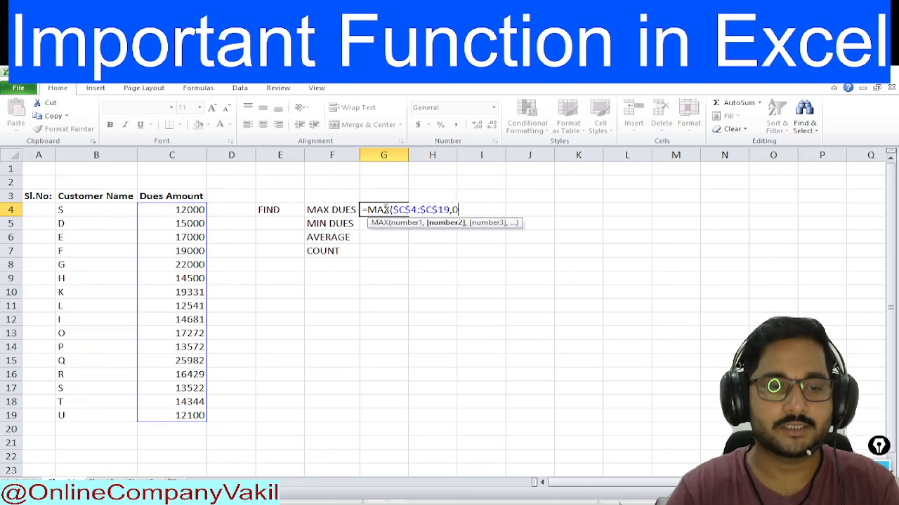
key(Return)
Highlight the entire row 15, which holds customer Q's dues, with a yellow fill
click(172, 360)
key(shift+space)
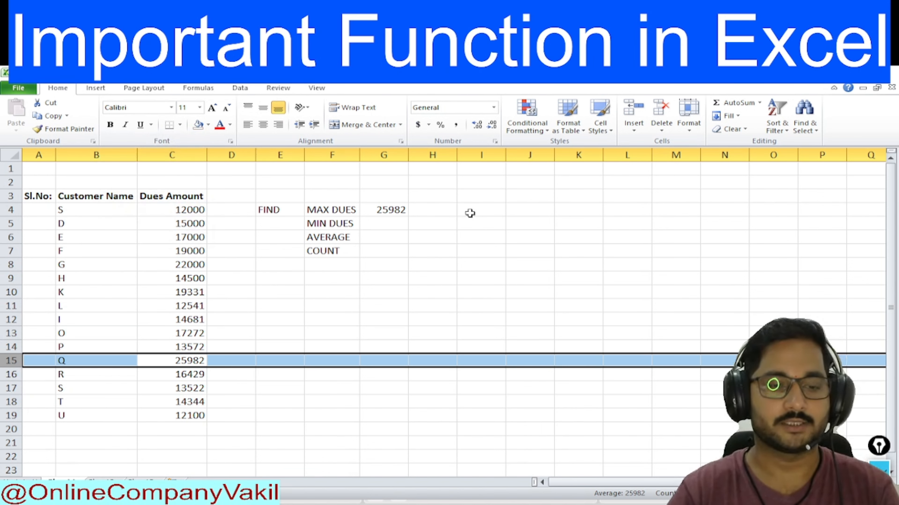
key(alt+h)
key(h)
key(Right)
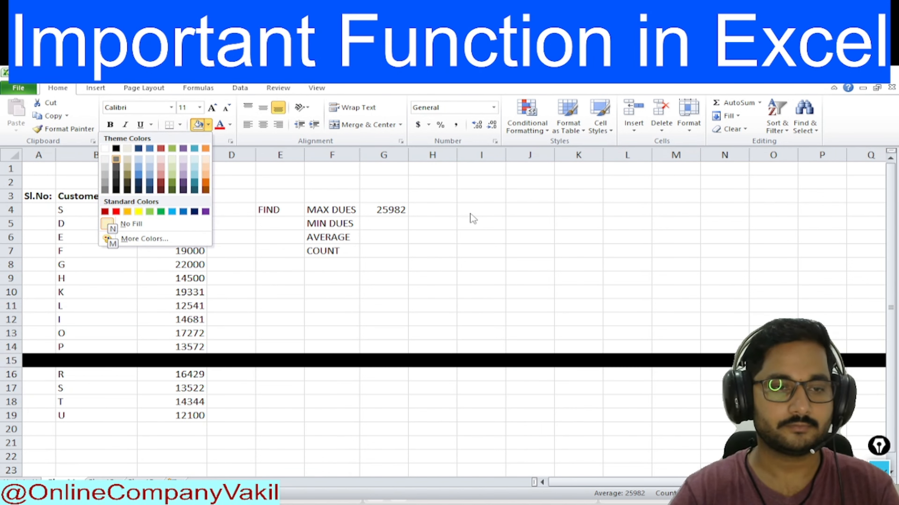
key(Down)
key(Down)
key(Down)
key(Right)
key(Down)
key(Down)
key(Down)
key(Down)
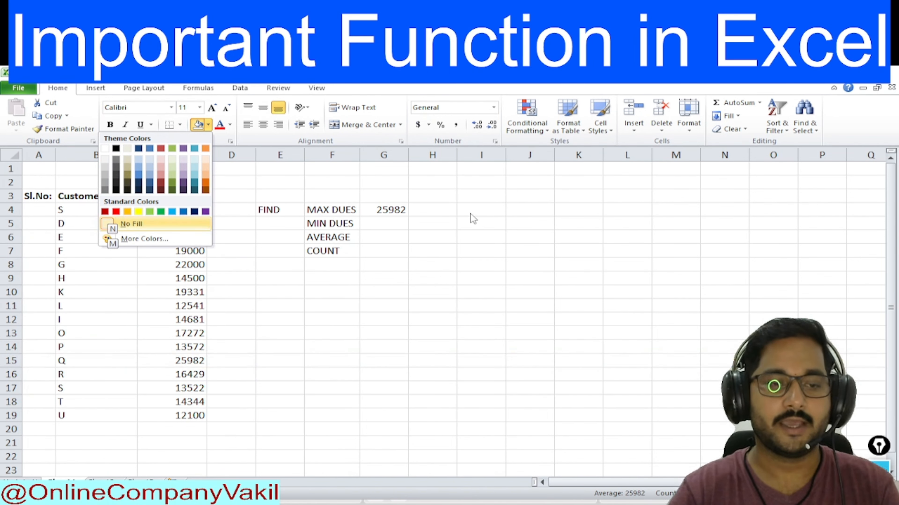
key(Up)
key(Left)
key(Left)
key(Return)
Enter the formula =MIN($C$4:$C$19) in G5 to find the minimum dues, using absolute references for the range
key(Up)
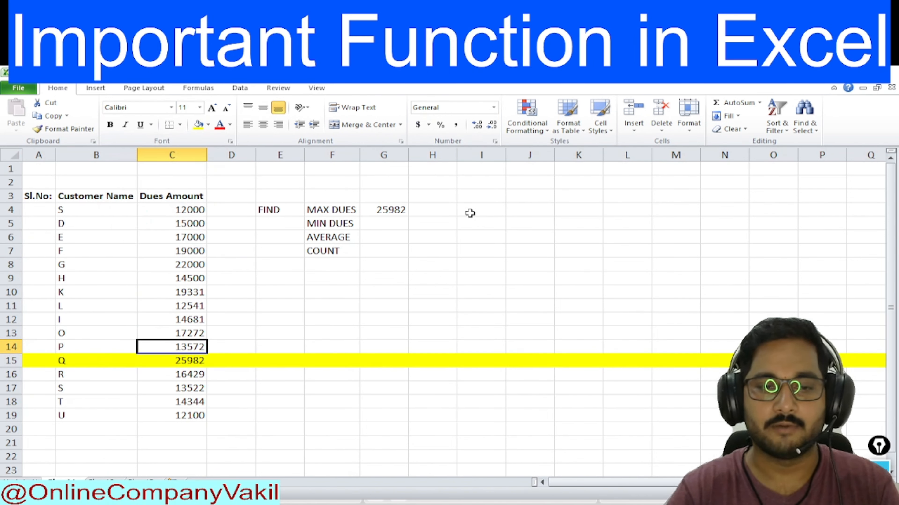
key(Up)
key(Up)
key(Up)
key(Up)
key(Up)
key(Up)
key(Up)
key(Up)
key(Up)
key(Up)
key(Right)
key(Right)
key(Right)
key(Down)
key(Right)
text(=MIN()
key(Left)
key(Left)
key(Left)
key(Left)
key(Up)
key(ctrl+shift+Down)
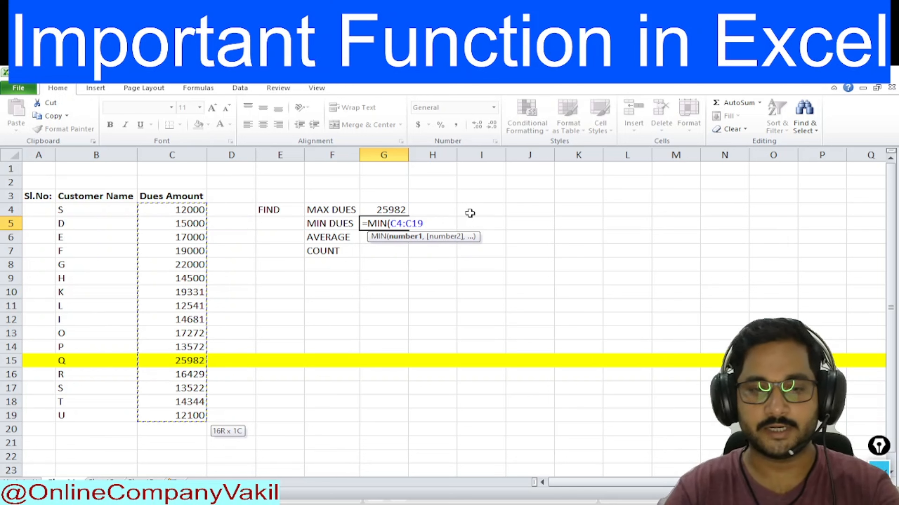
key(F4)
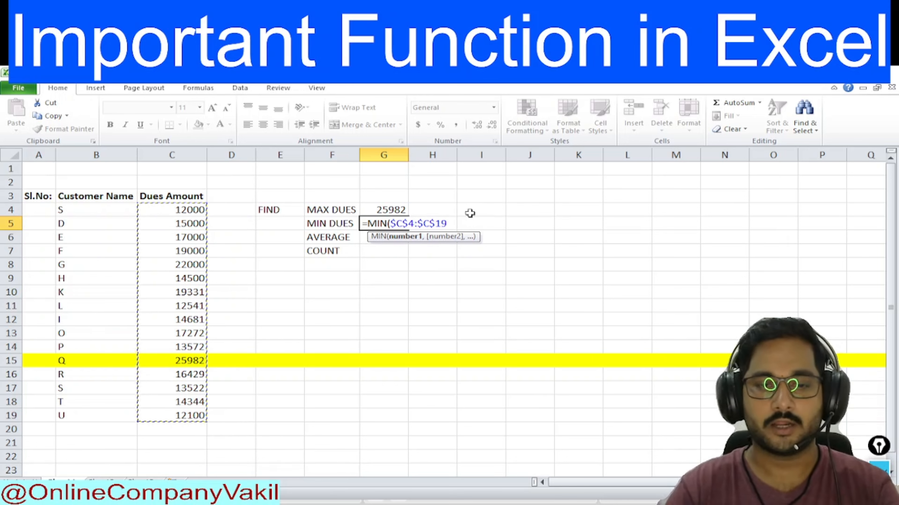
key(Return)
key(Up)
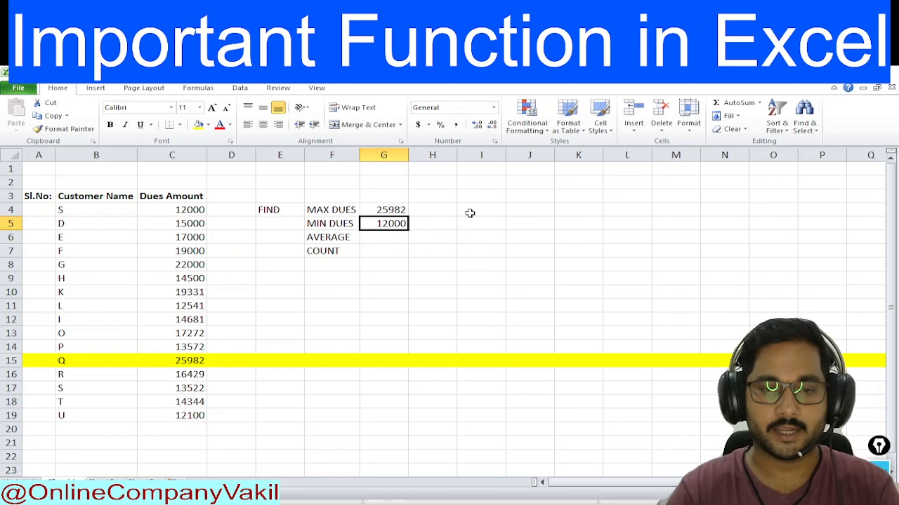
key(Up)
key(Down)
key(F2)
key(Escape)
Highlight the first customer's dues amount in cell C4 with a yellow fill
key(Left)
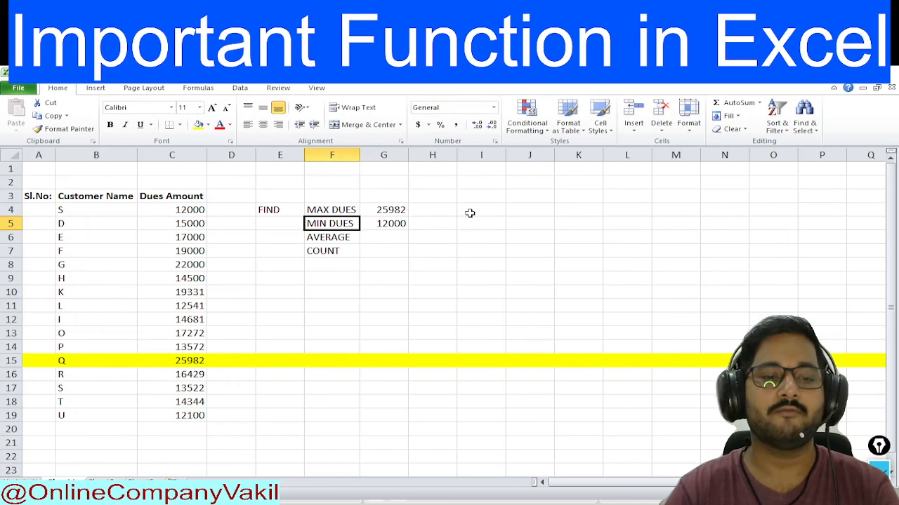
key(Left)
key(Left)
key(Left)
key(Up)
key(ctrl+shift+Down)
key(ctrl+shift+Up)
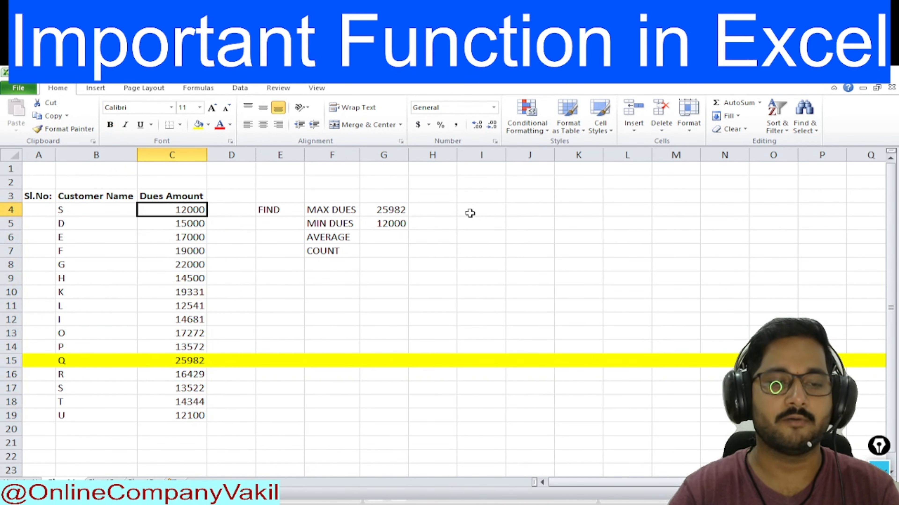
key(alt)
key(h)
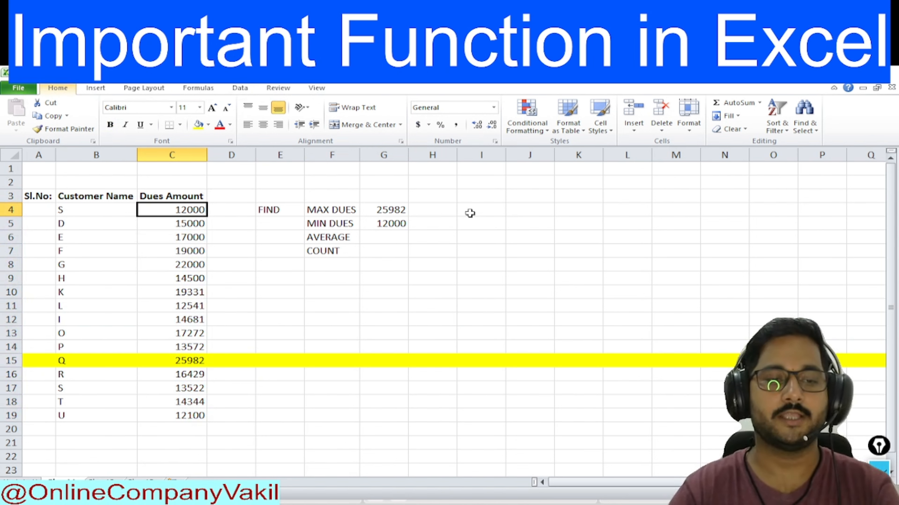
key(h)
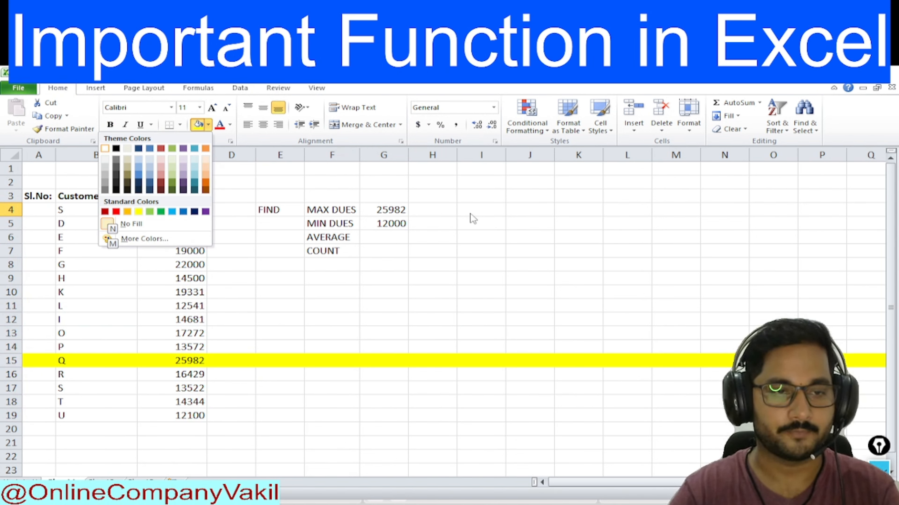
key(Right)
key(Down)
key(Down)
key(Down)
key(Down)
key(Down)
key(Down)
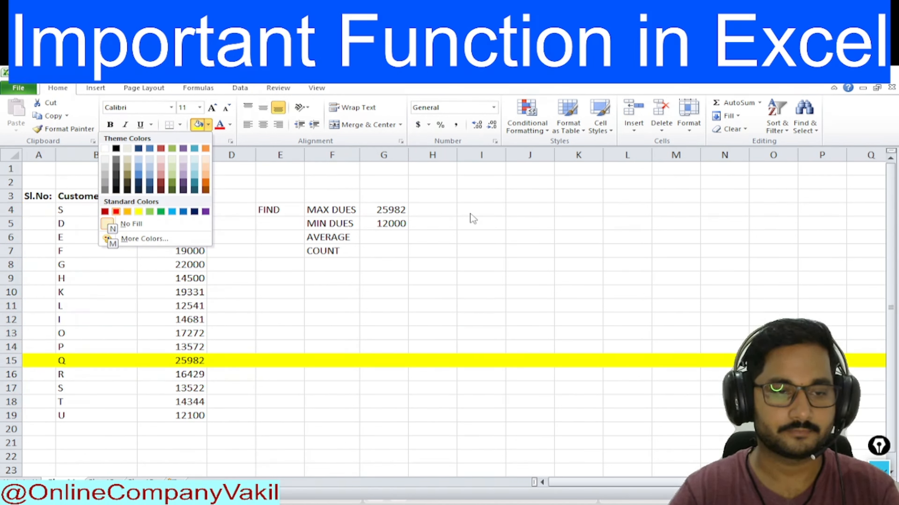
key(Right)
key(Right)
key(Return)
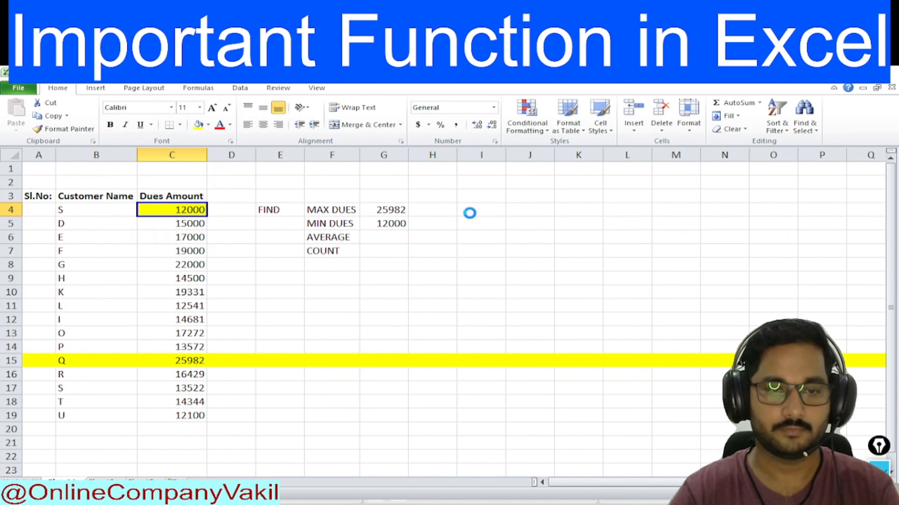
Select the dues amounts in C4:C19 and check their average without using a formula
key(Right)
key(Right)
key(Right)
key(Right)
key(Down)
key(Down)
key(Left)
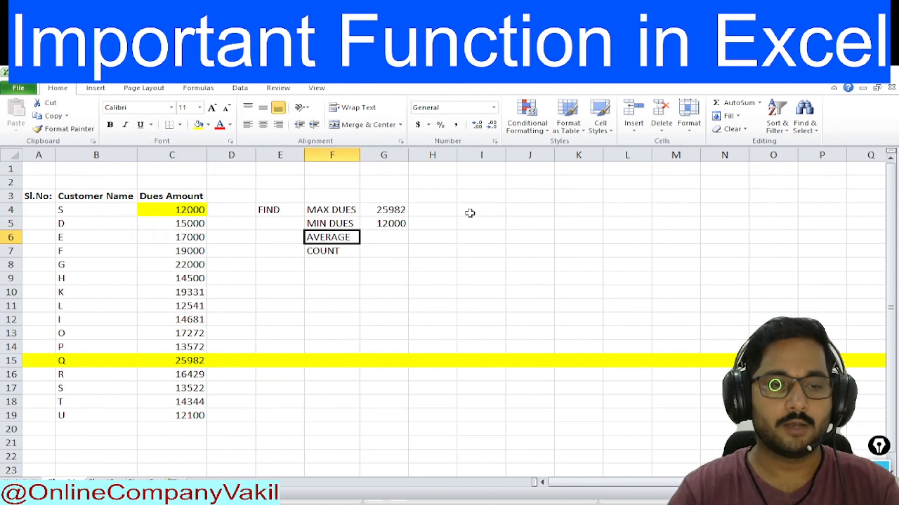
key(Left)
key(Left)
key(Left)
key(Up)
key(Up)
key(ctrl+shift+Down)
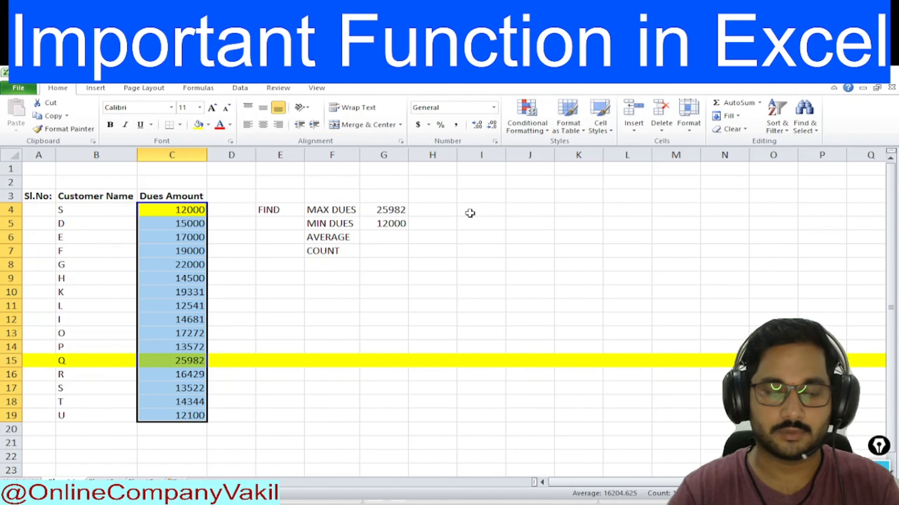
key(ctrl+shift+Up)
key(ctrl+shift+Down)
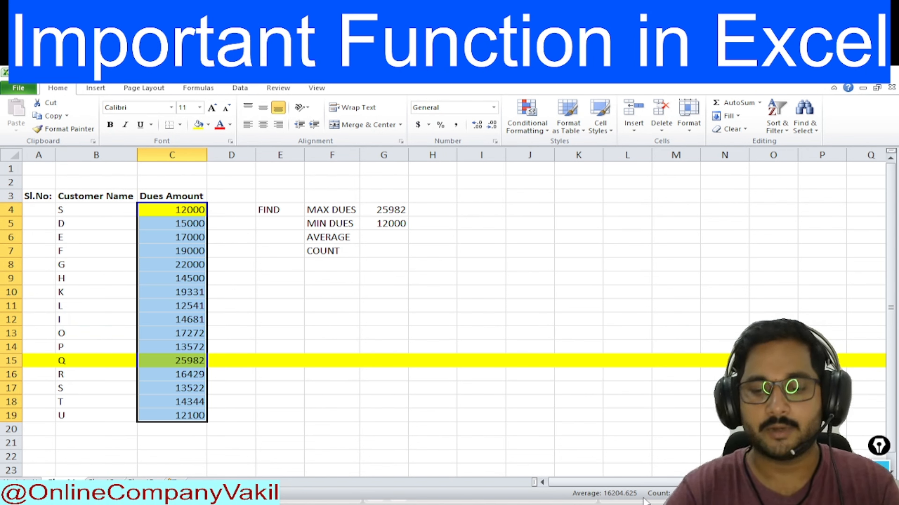
click(168, 214)
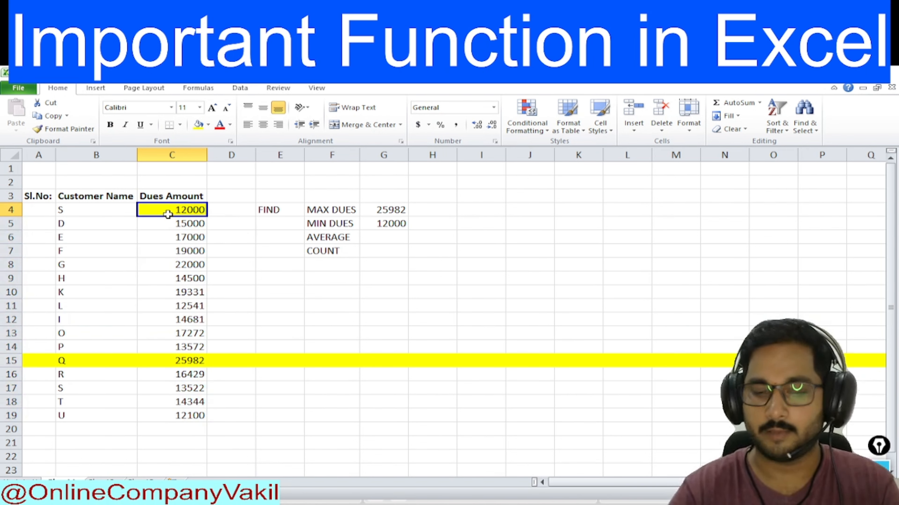
Enter the formula =AVERAGE(C4:C19) in G6 to calculate the average dues
key(Down)
key(Down)
key(Right)
key(Right)
key(Right)
key(Right)
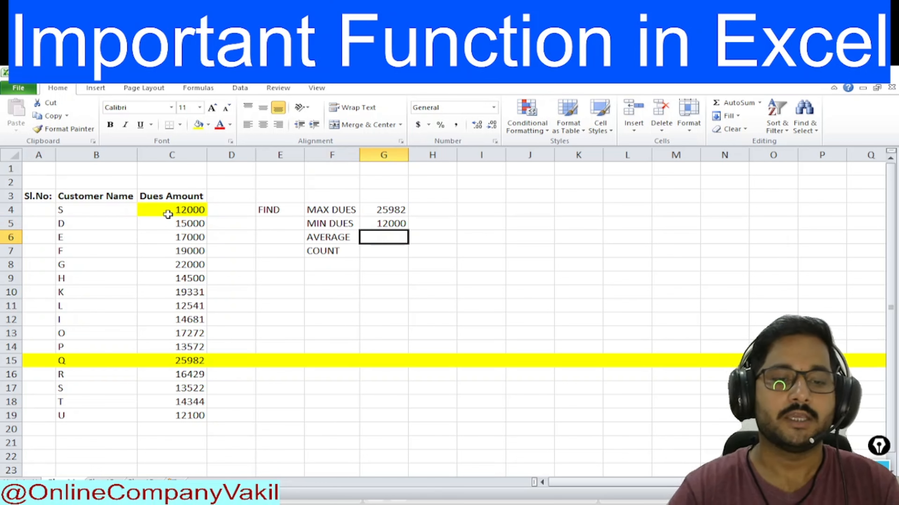
text(=av)
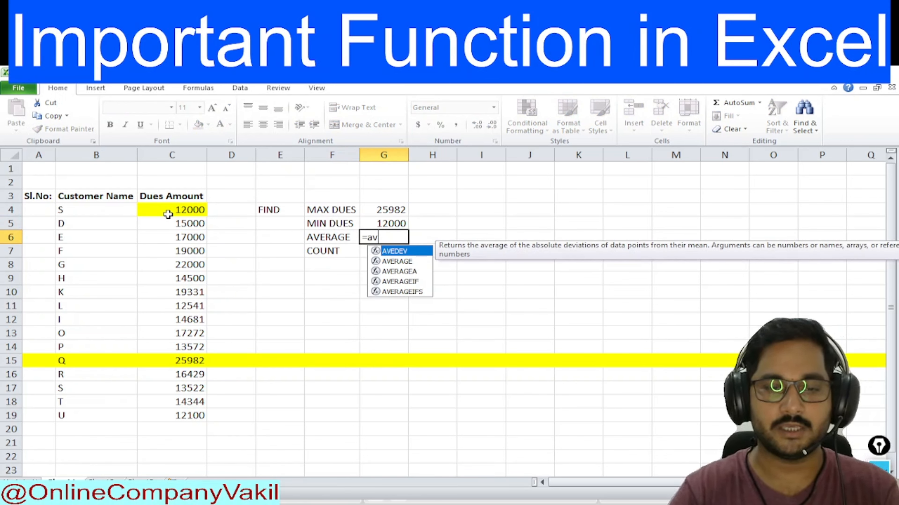
key(Down)
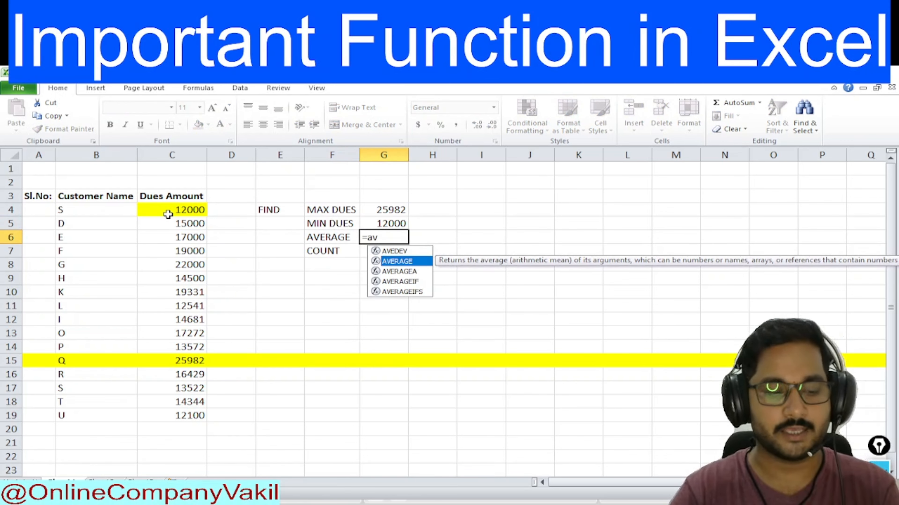
key(Tab)
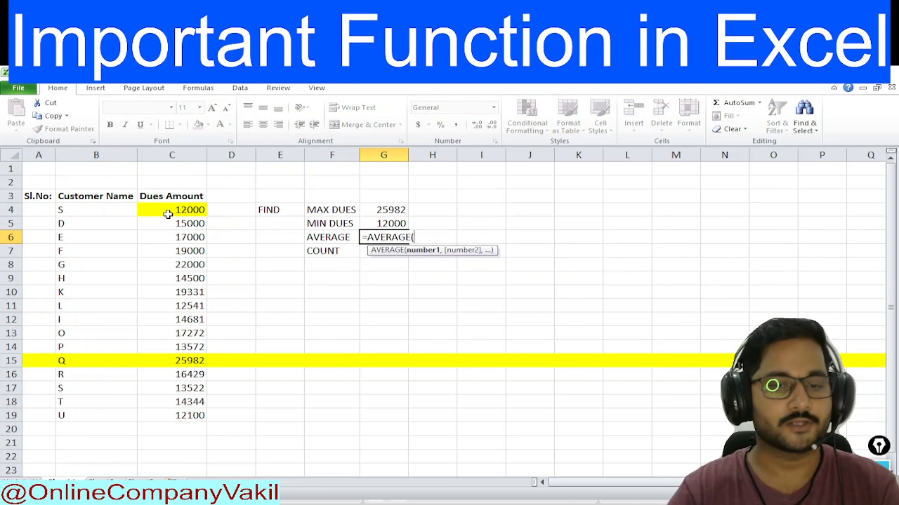
key(Left)
key(Left)
key(Left)
key(Left)
key(Up)
key(Up)
key(ctrl+shift+Down)
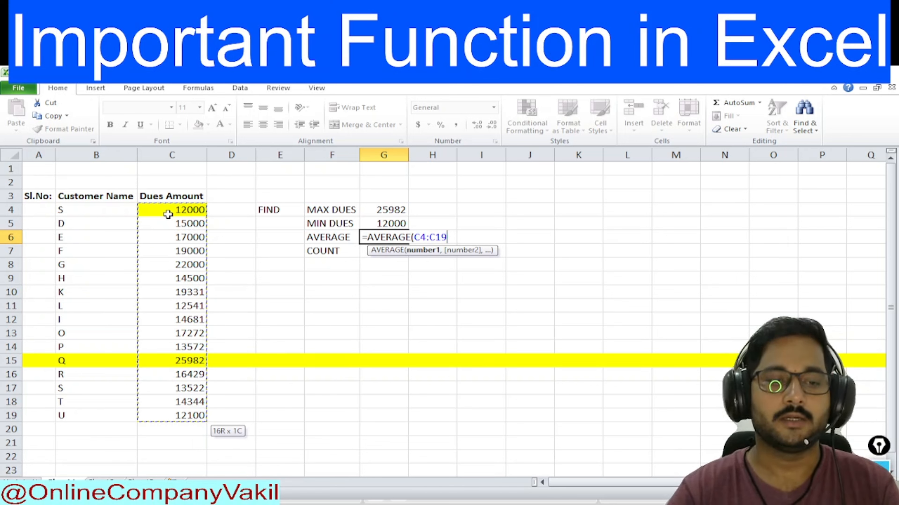
key(Return)
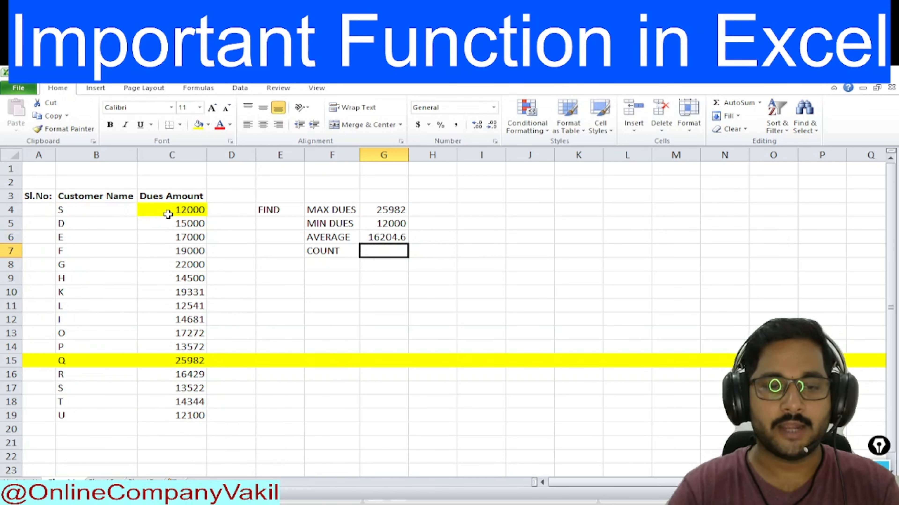
Inspect the average formula in G6 and the dues amounts it refers to in column C
key(Up)
key(F2)
key(Escape)
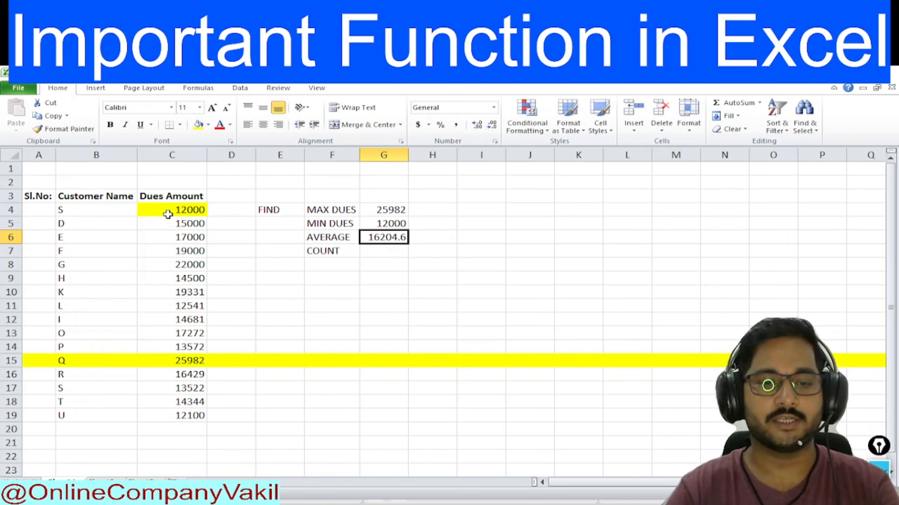
key(Left)
key(Right)
key(F2)
key(Escape)
key(Left)
key(Left)
key(Left)
key(Left)
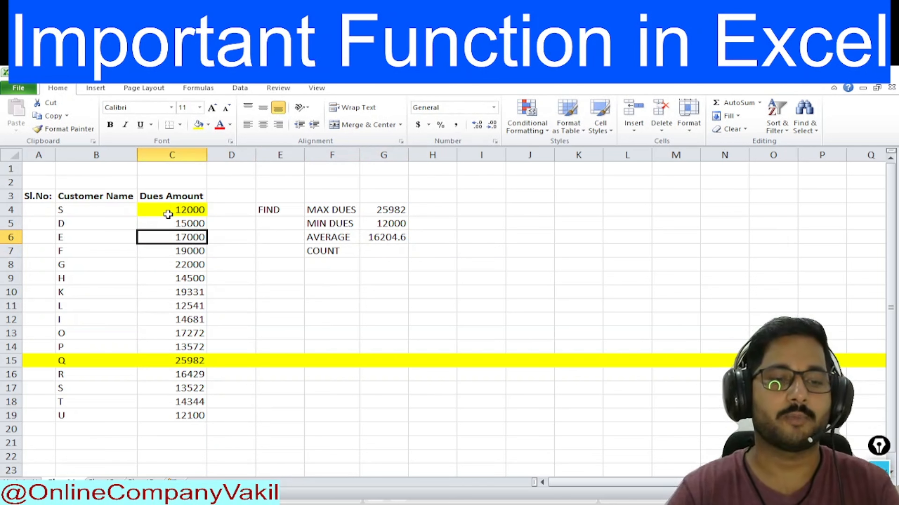
key(Up)
key(Up)
Enter the formula =SUM(C4:C19) in H6 to total the dues for a manual check of the average
key(Right)
key(Down)
key(Down)
key(Right)
key(Right)
key(Right)
key(Right)
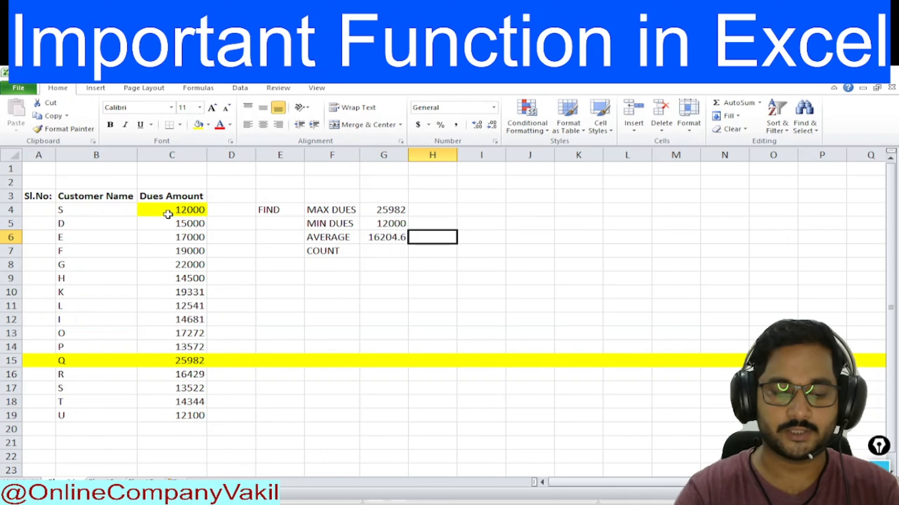
text(=SUM()
key(Left)
key(Left)
key(Left)
key(Left)
key(Left)
key(Up)
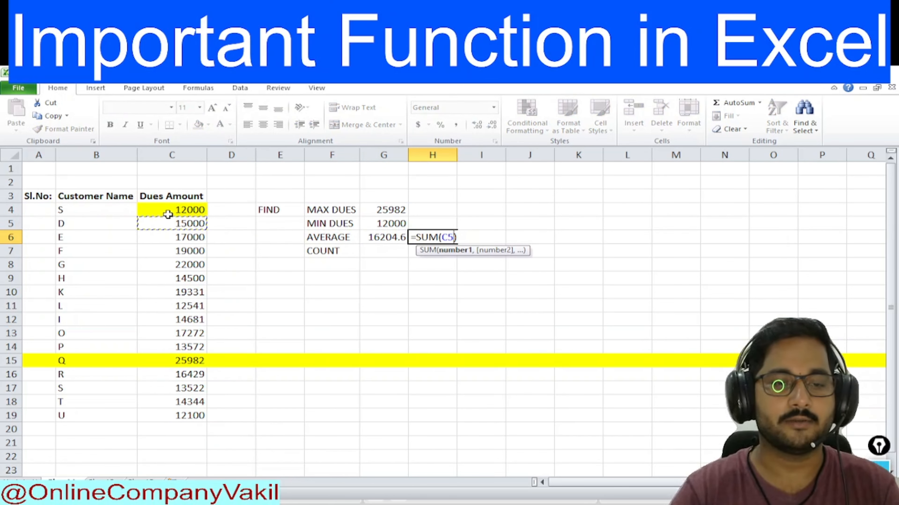
key(Up)
key(ctrl+shift+Down)
text())
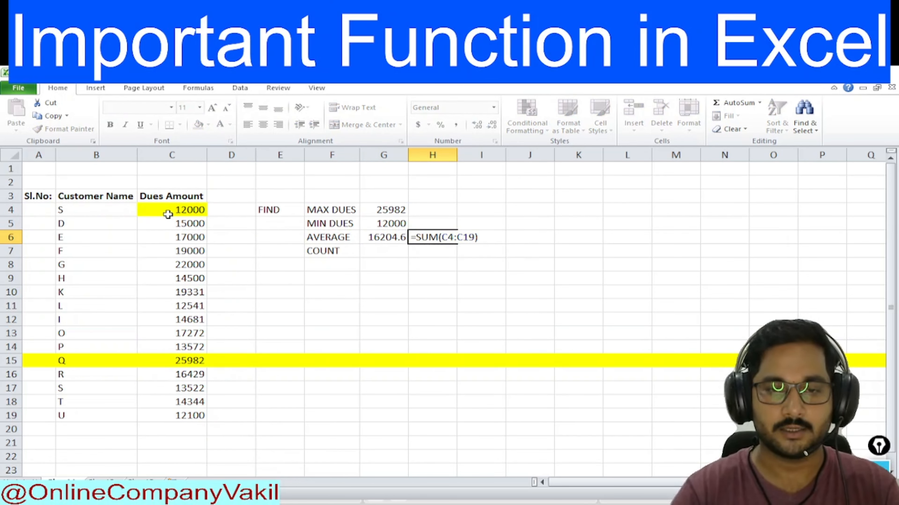
key(Return)
Select the dues amounts in C4:C19 to check how many entries there are
key(Left)
key(Left)
key(Left)
key(Left)
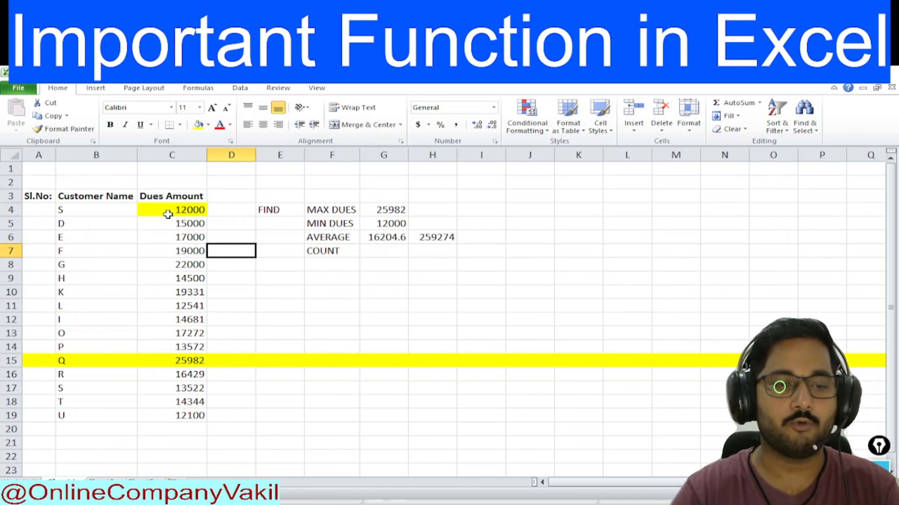
key(Left)
key(Up)
key(Up)
key(Up)
key(ctrl+shift+Down)
click(168, 214)
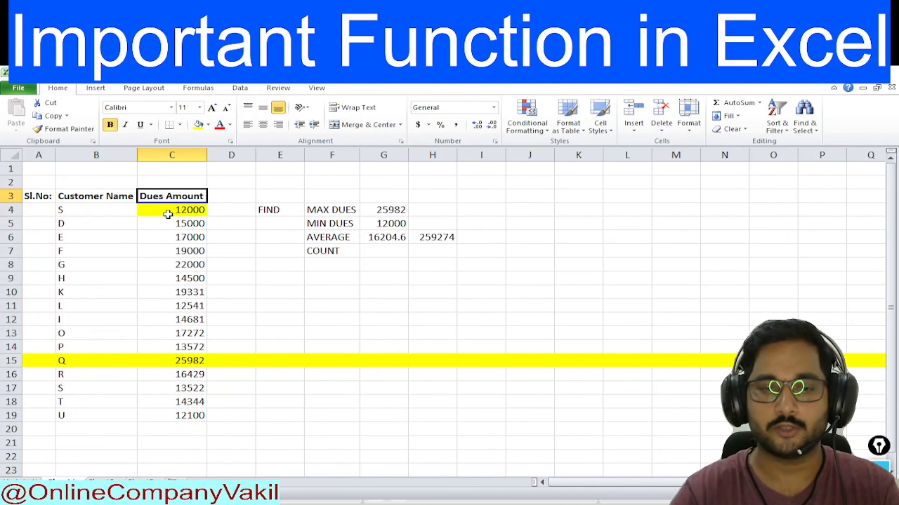
Enter the number of dues entries as =16 in H7, below the dues total
key(Right)
key(Right)
key(Right)
key(Right)
key(Right)
key(Down)
key(Down)
key(Down)
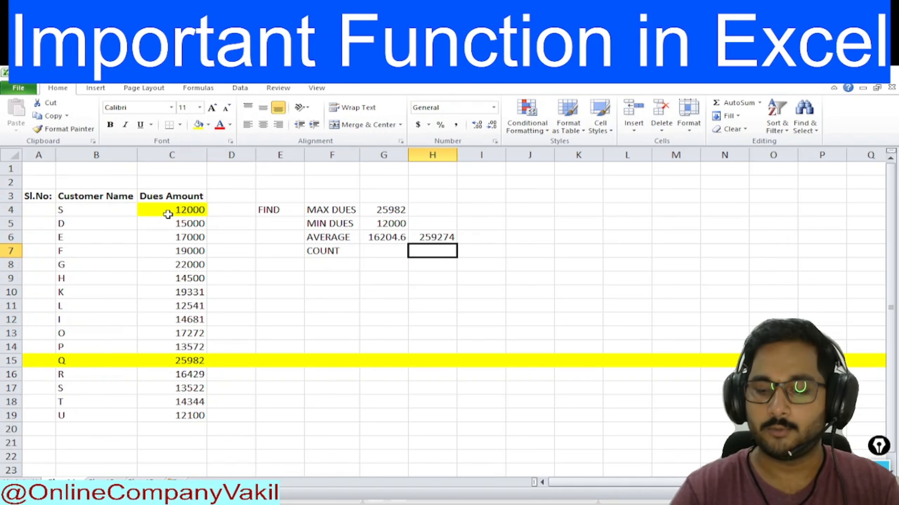
text(=16)
key(Return)
Divide the dues total by the number of entries with the formula +H6/H7 in I6
key(Up)
key(Right)
key(Up)
text(+)
key(Left)
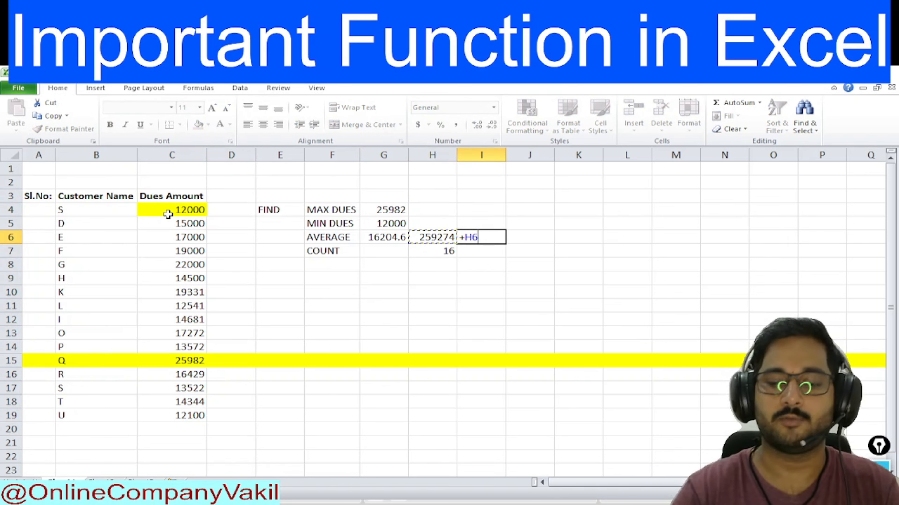
text(/)
key(Left)
key(Down)
key(Return)
key(Up)
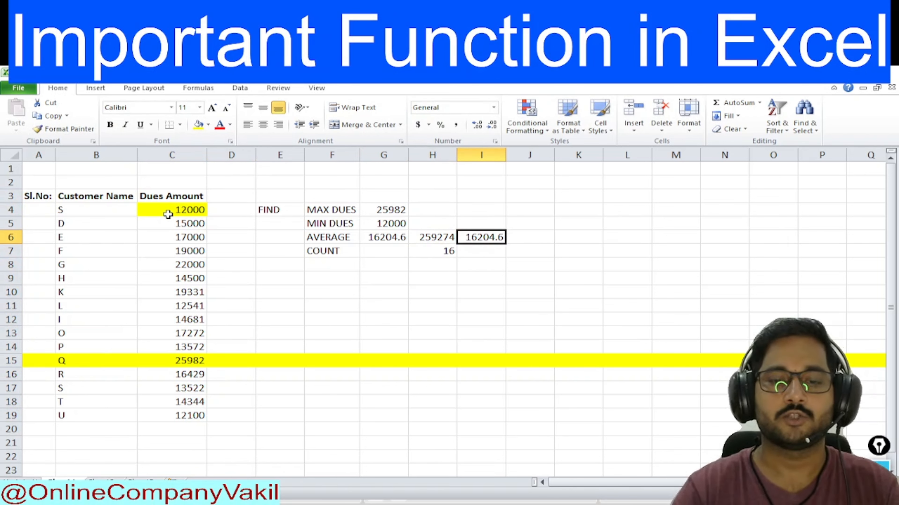
Compare the average formula in G6 with the manual calculation, and clear the trial cells H6:I7
key(Left)
key(Left)
key(F2)
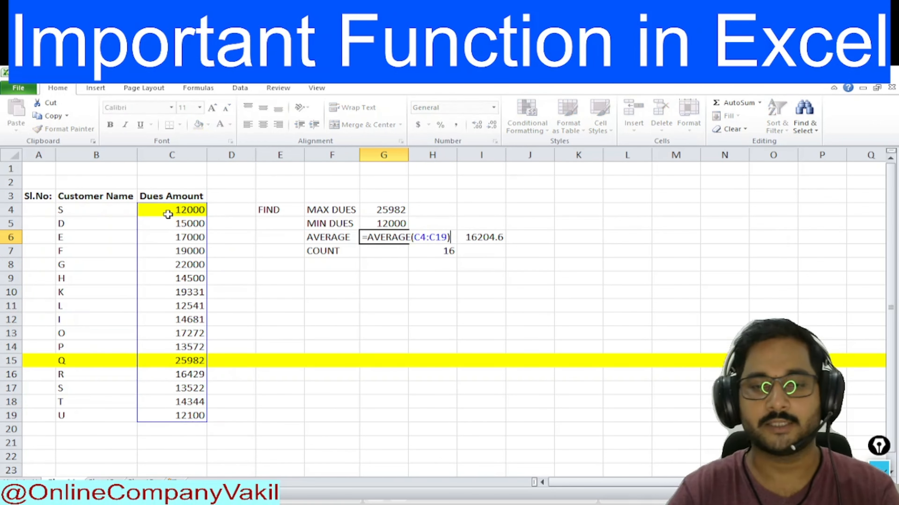
key(Tab)
key(shift+Down)
key(shift+Right)
key(Delete)
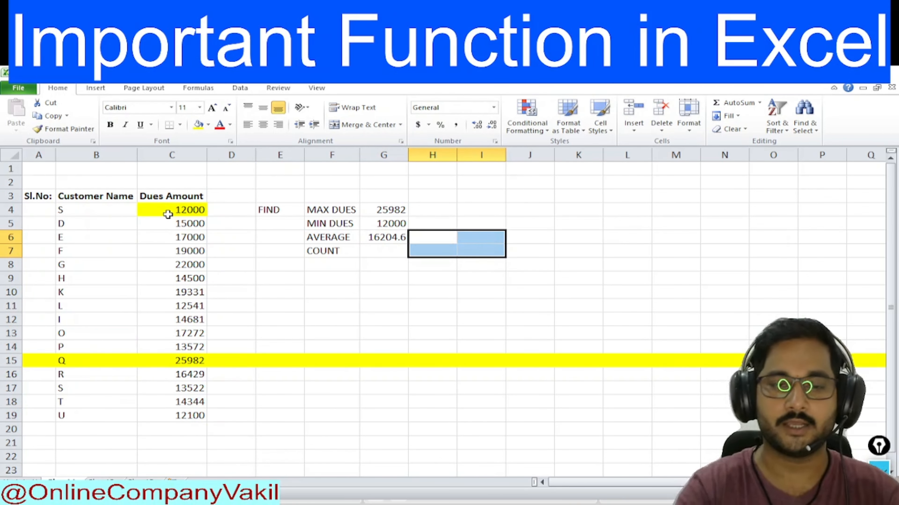
Review the AVERAGE formula in G6 once more without changing it
key(Left)
key(F2)
key(Escape)
key(Left)
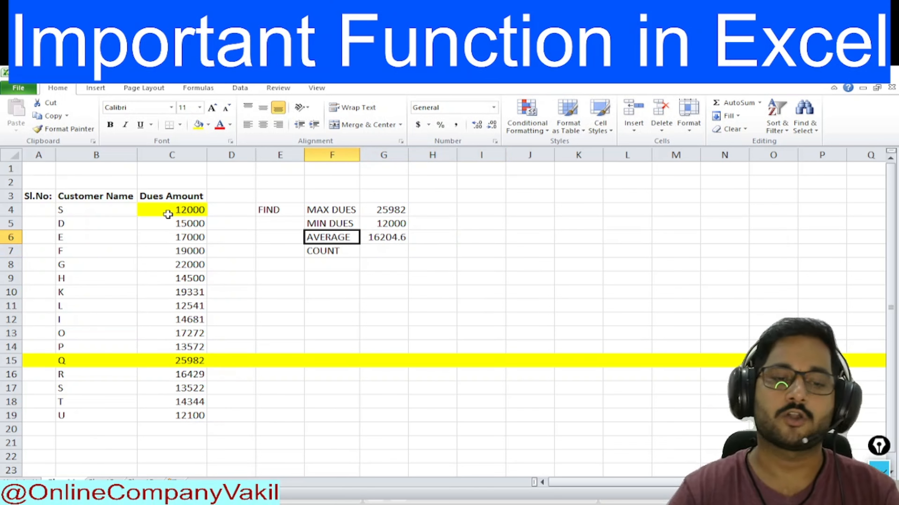
key(Right)
key(F2)
key(Escape)
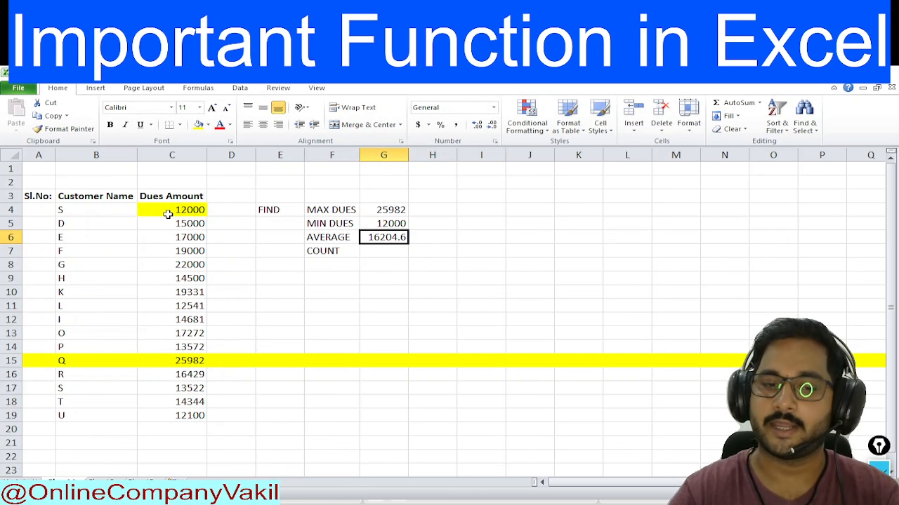
Enter the formula =COUNT(C4:C19) in G7 to count the dues amounts
key(Down)
click(168, 214)
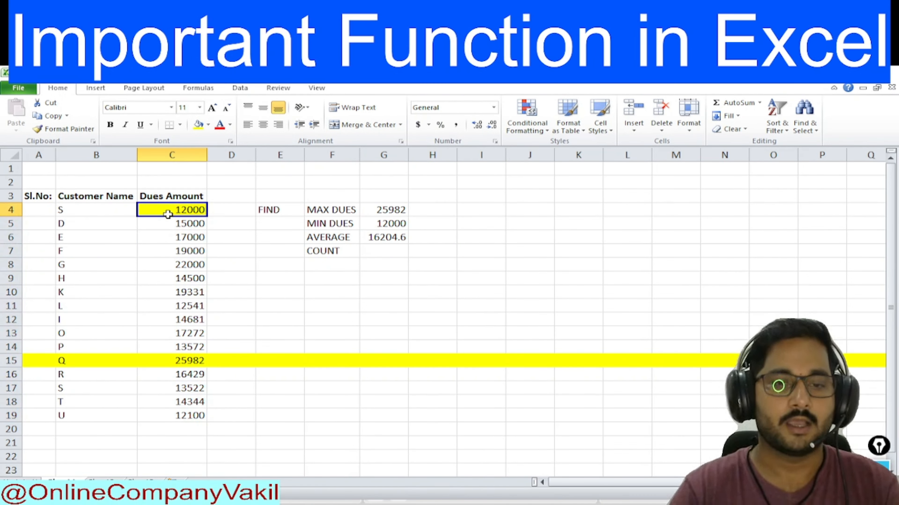
key(Down)
key(Right)
key(Right)
key(Right)
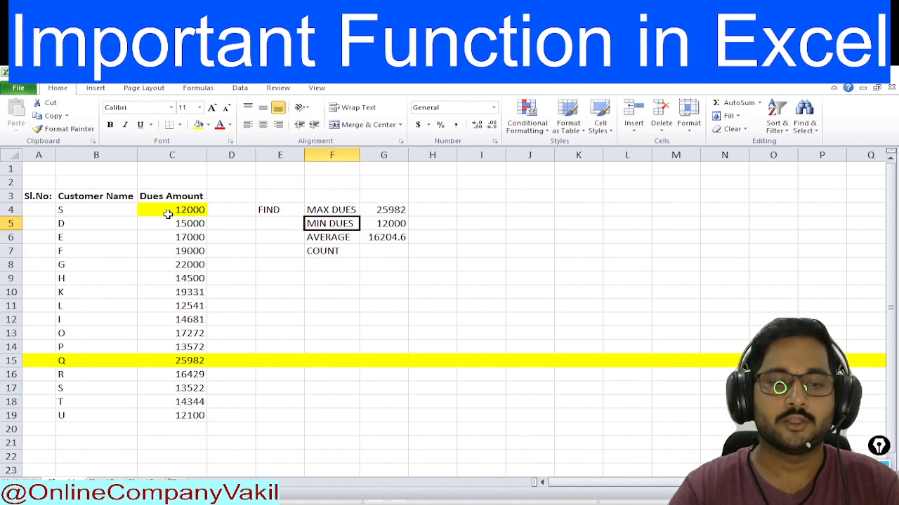
key(Down)
key(Down)
key(Right)
text(=)
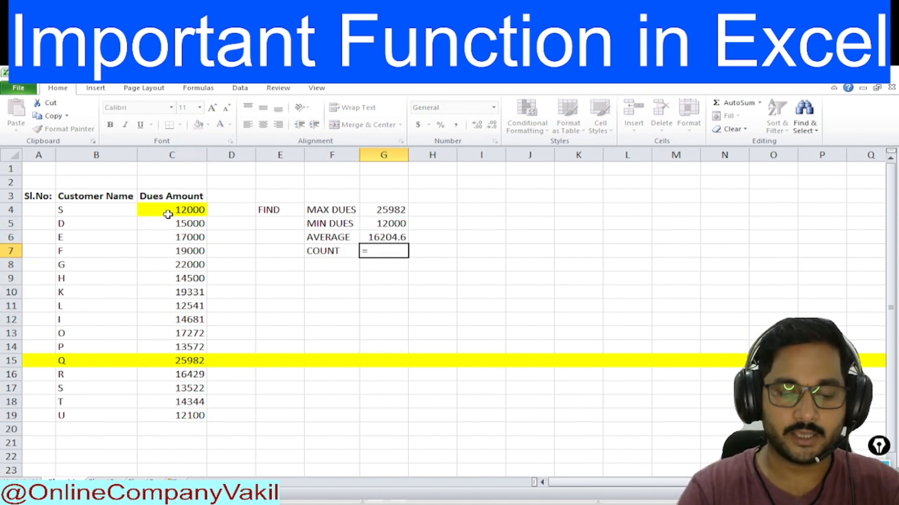
text(cou)
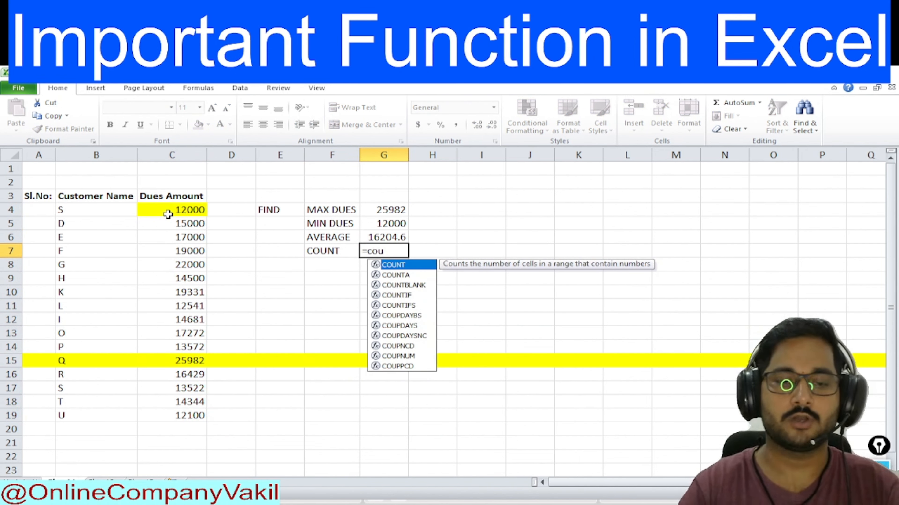
key(Tab)
key(Left)
key(Left)
key(Left)
key(Left)
key(Up)
key(Up)
key(Up)
key(ctrl+shift+Down)
key(Return)
Make the maximum, minimum, average and count results in G4:G7 bold
key(Up)
key(ctrl+shift+Up)
key(ctrl+b)
Select the dues amounts in C4:C19 and compare their summary average and count with the formula results
key(Left)
key(Left)
key(Left)
key(Left)
key(Up)
key(Up)
key(Up)
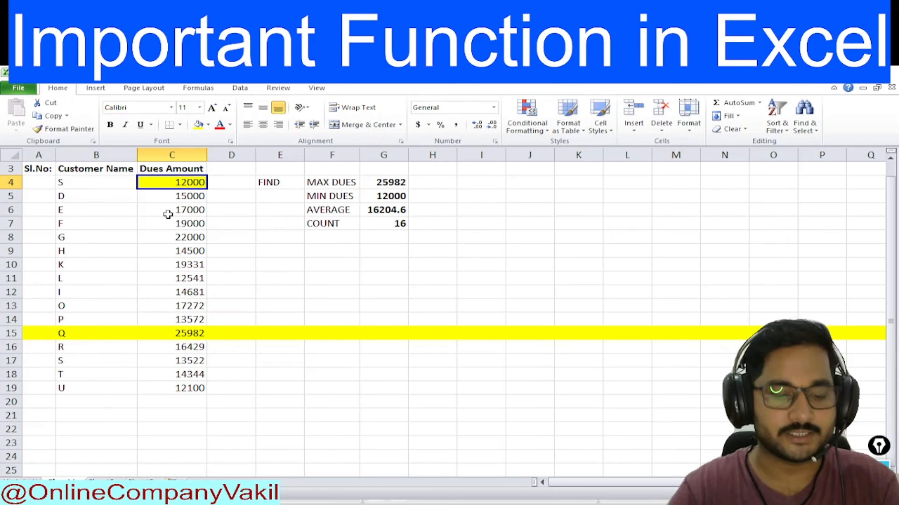
key(ctrl+shift+Down)
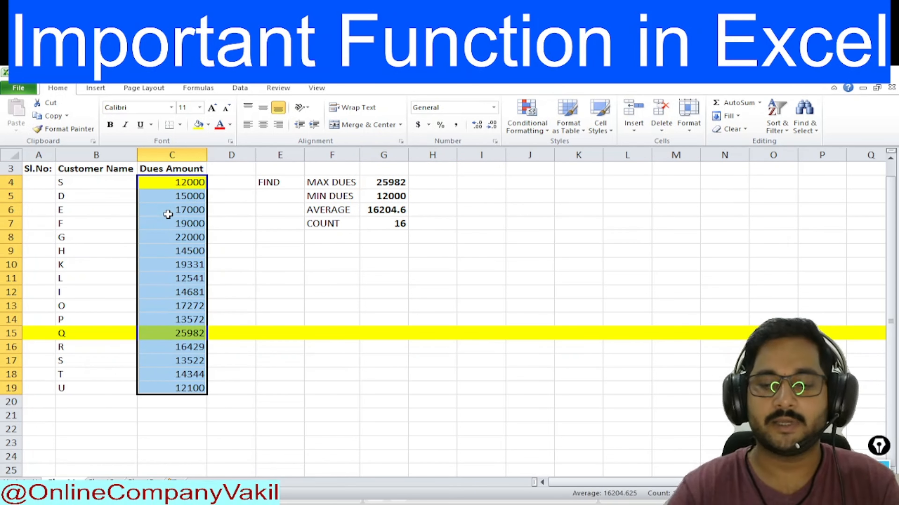
key(Right)
key(Right)
key(Right)
key(Right)
key(Down)
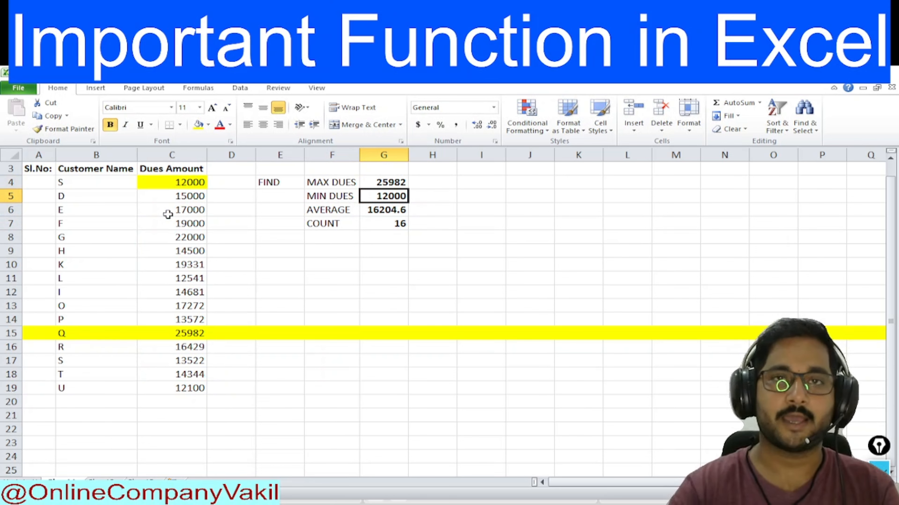